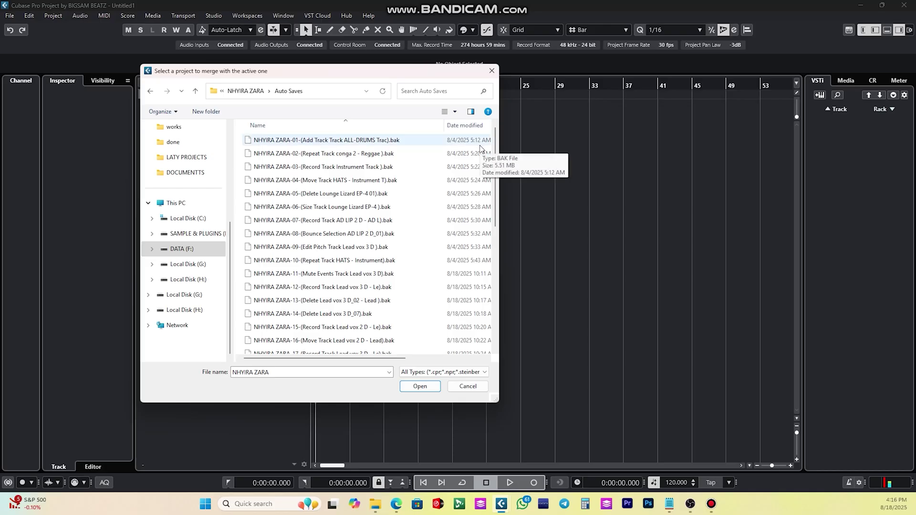
Step: Open auto-save backup 37, "(Modify Fade Out Track Lead vox).bak", as the project to merge with the active one
scroll(411, 262, down, 7)
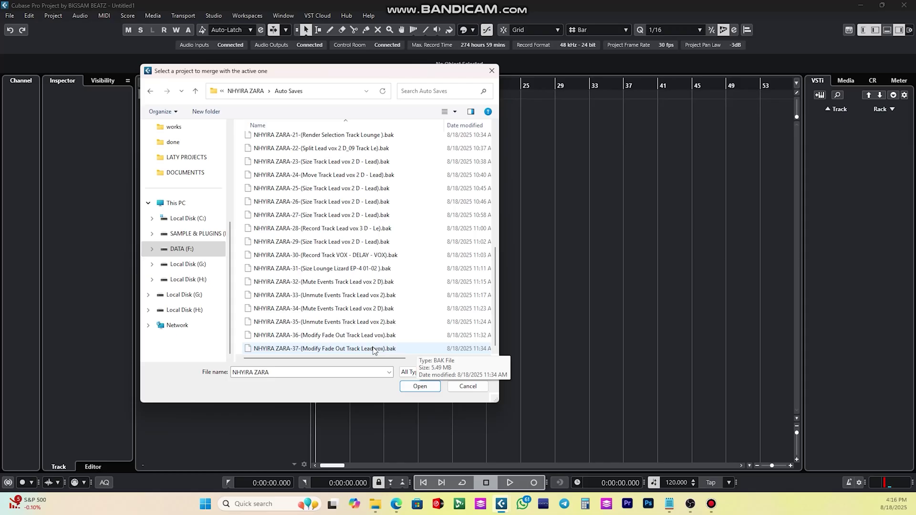
double_click(372, 349)
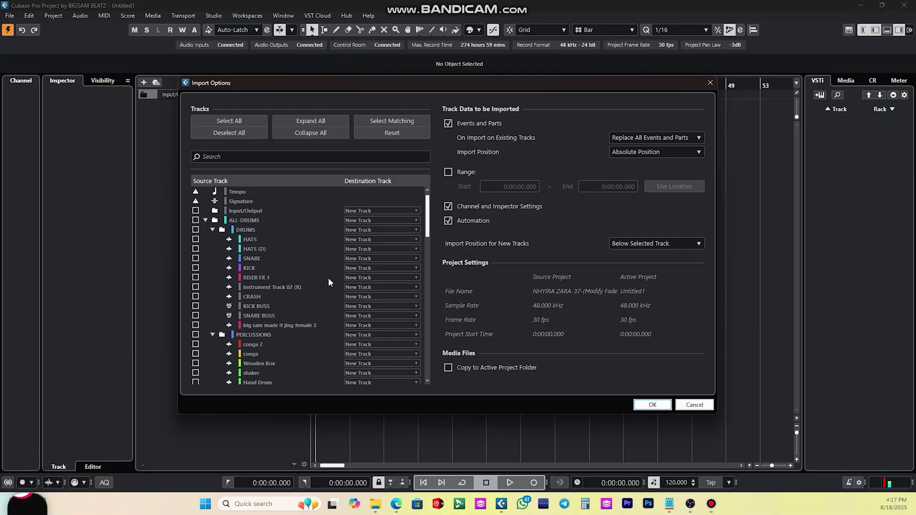
Step: Examine the source track list in the import options, from the drum folders through the vocals and output channels
scroll(213, 238, down, 20)
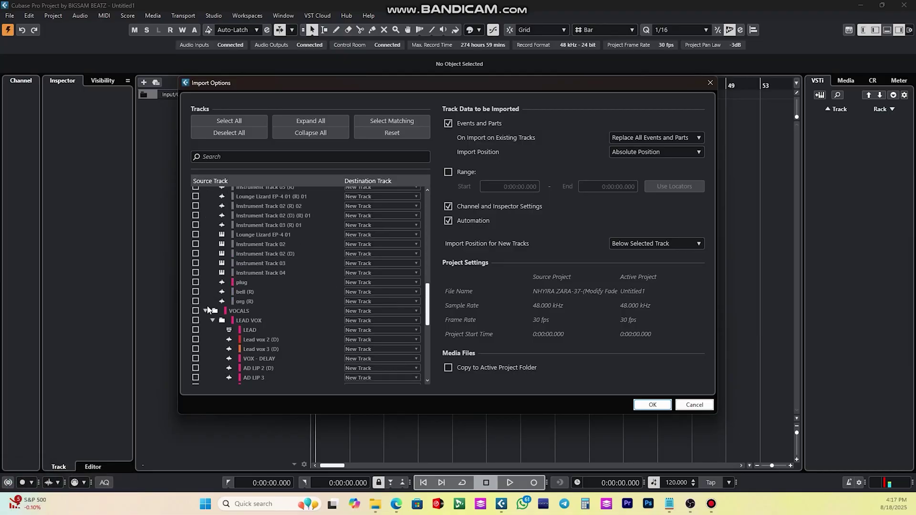
scroll(206, 343, up, 8)
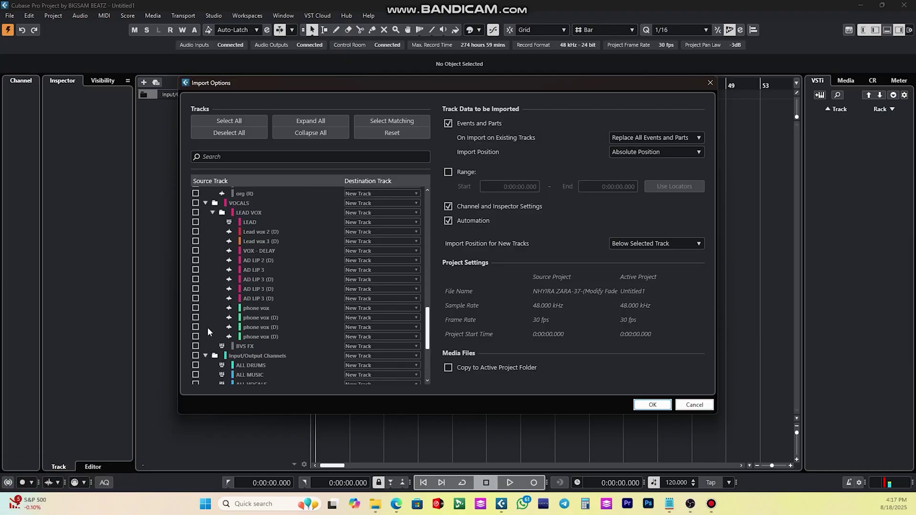
scroll(212, 324, up, 5)
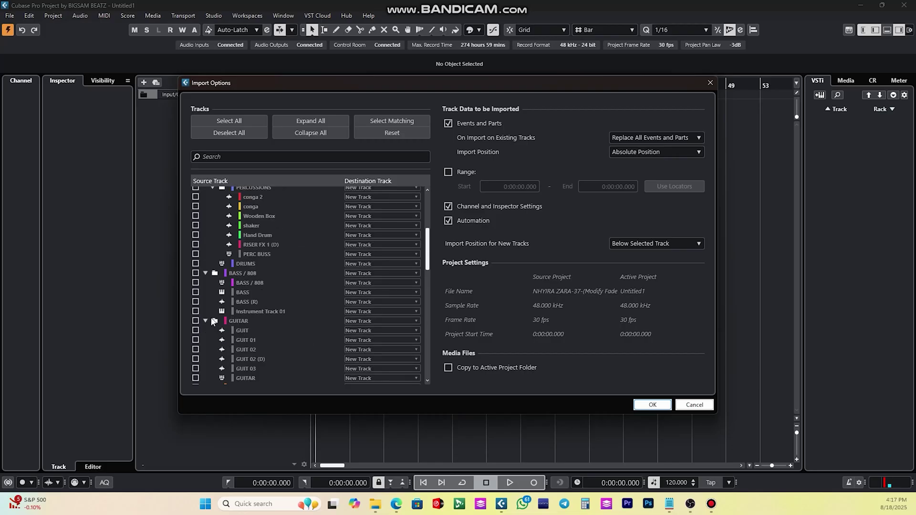
scroll(213, 321, up, 5)
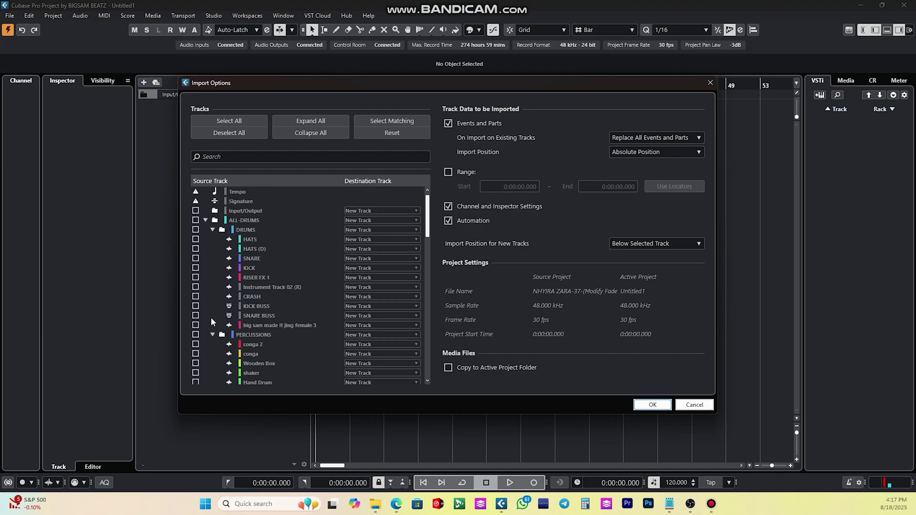
scroll(212, 318, down, 5)
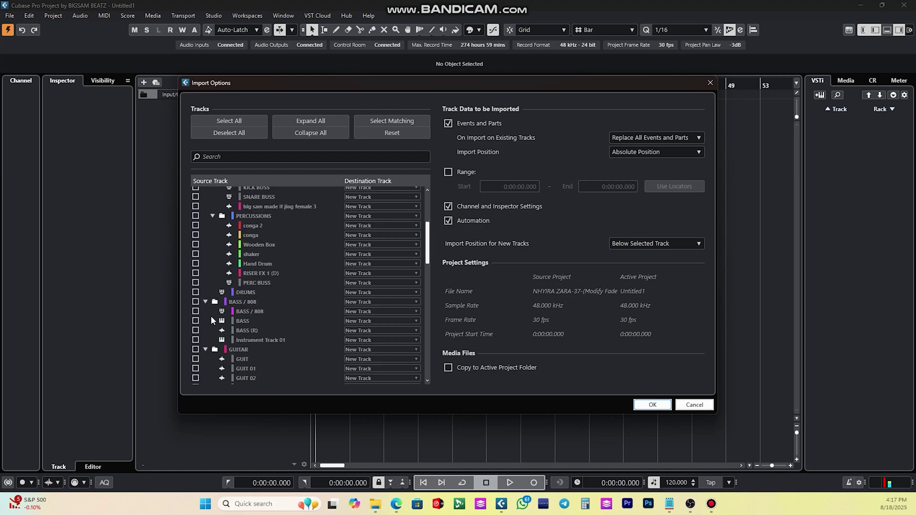
scroll(212, 315, down, 5)
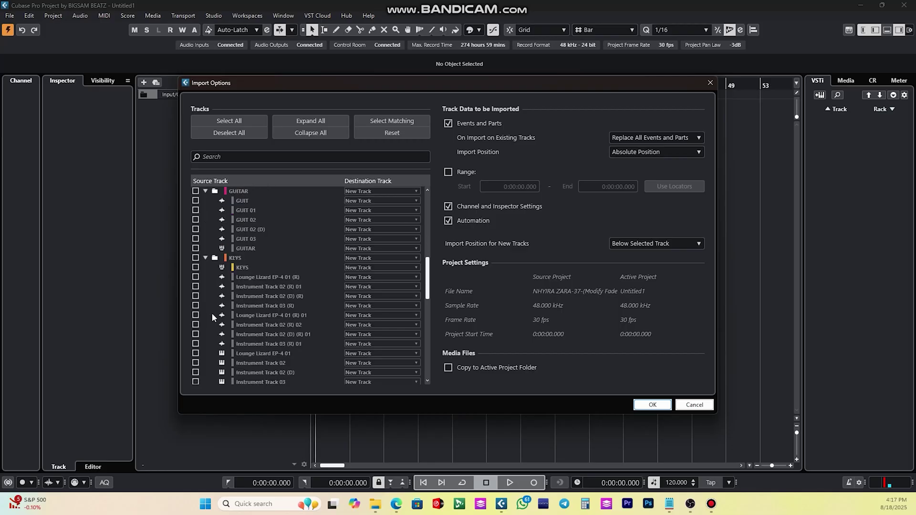
scroll(213, 317, down, 1)
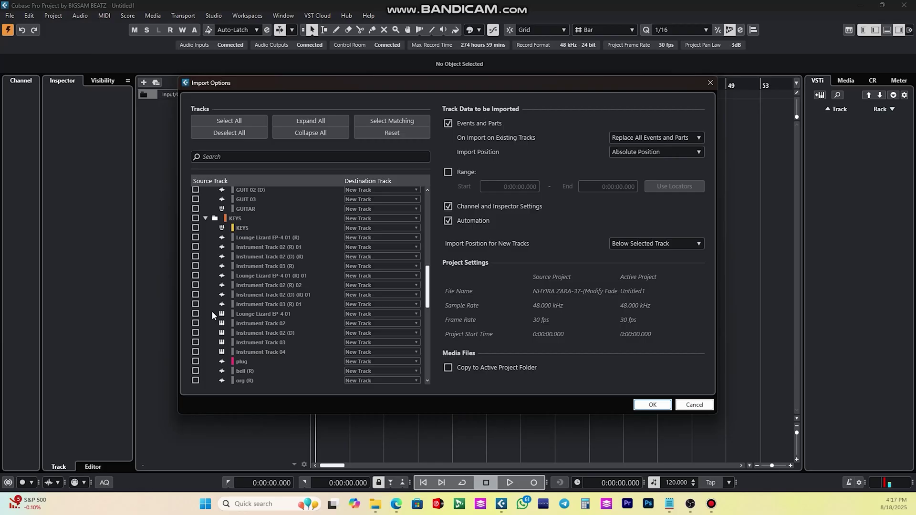
scroll(211, 311, up, 10)
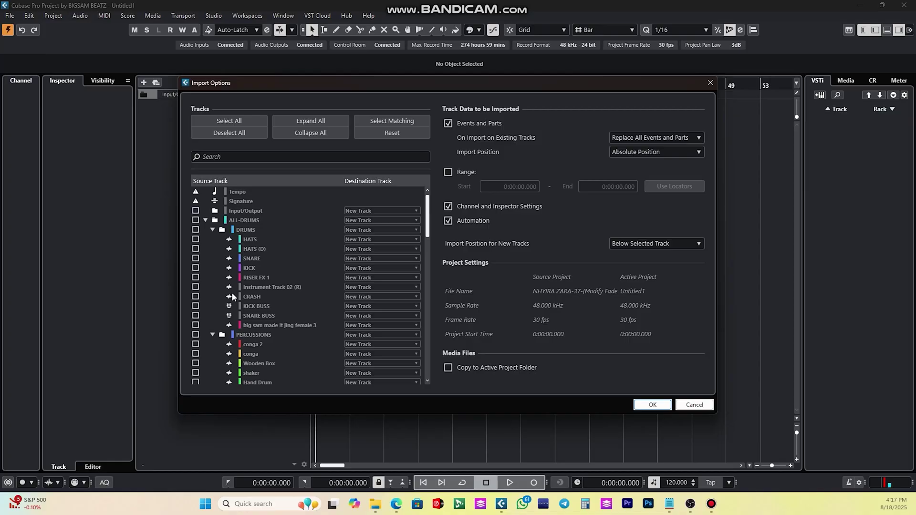
Step: Include the Input/Output folder and the complete ALL-DRUMS and BASS / 808 folders in the import
click(196, 211)
click(196, 220)
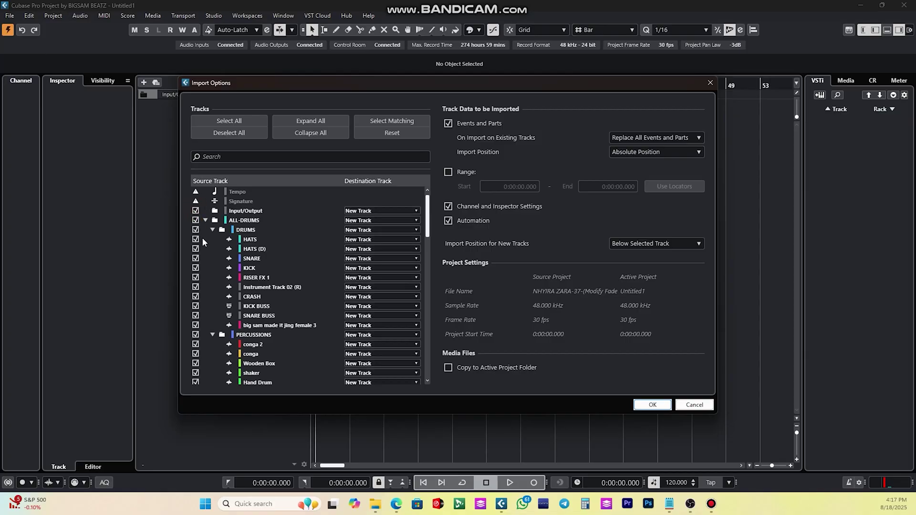
scroll(236, 319, down, 4)
scroll(234, 316, down, 1)
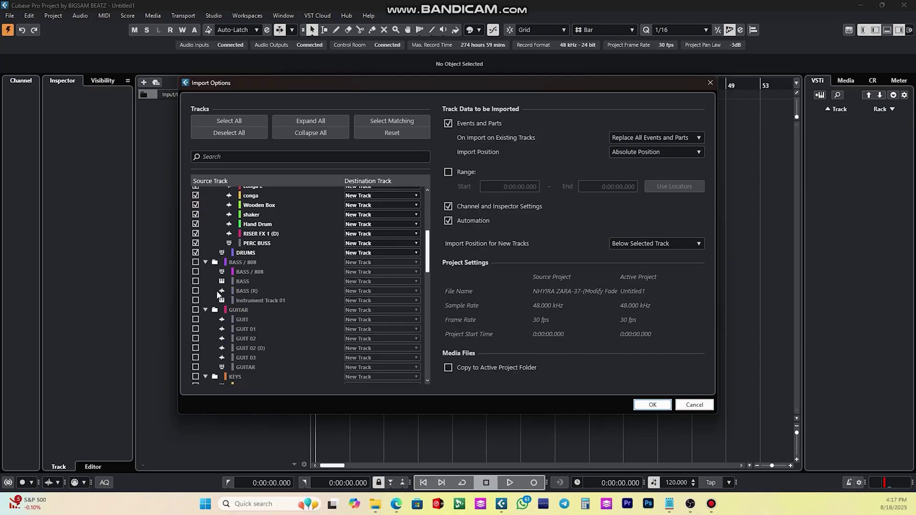
click(195, 262)
Step: Include the complete GUITAR, KEYS and VOCALS folders in the import
scroll(208, 302, down, 3)
scroll(214, 283, up, 2)
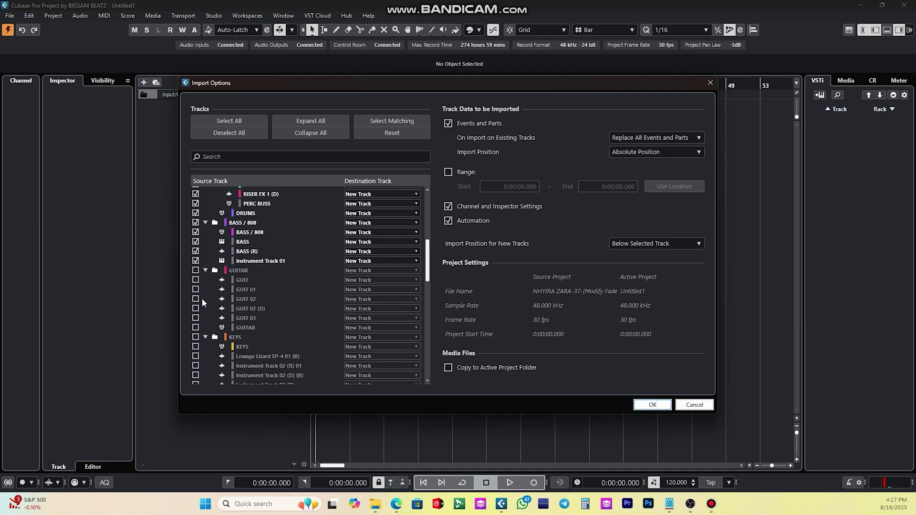
click(196, 271)
scroll(208, 318, down, 2)
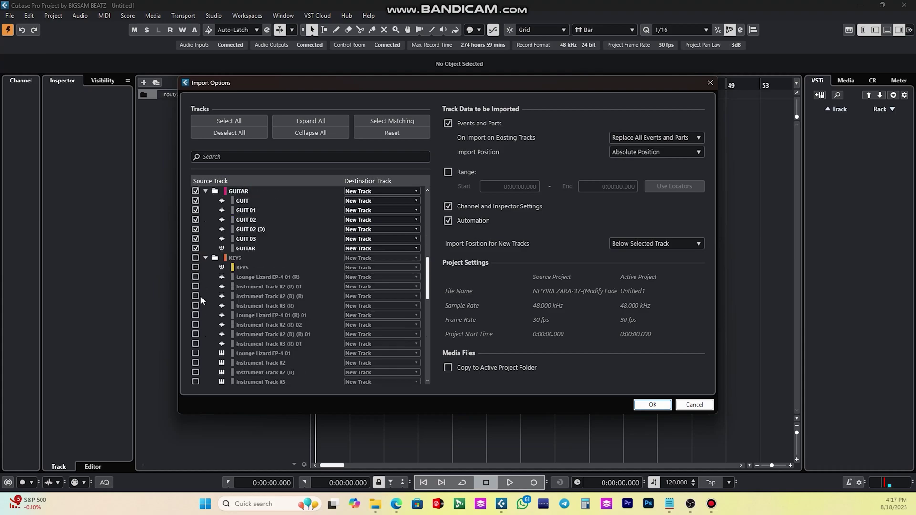
click(195, 258)
scroll(201, 309, down, 5)
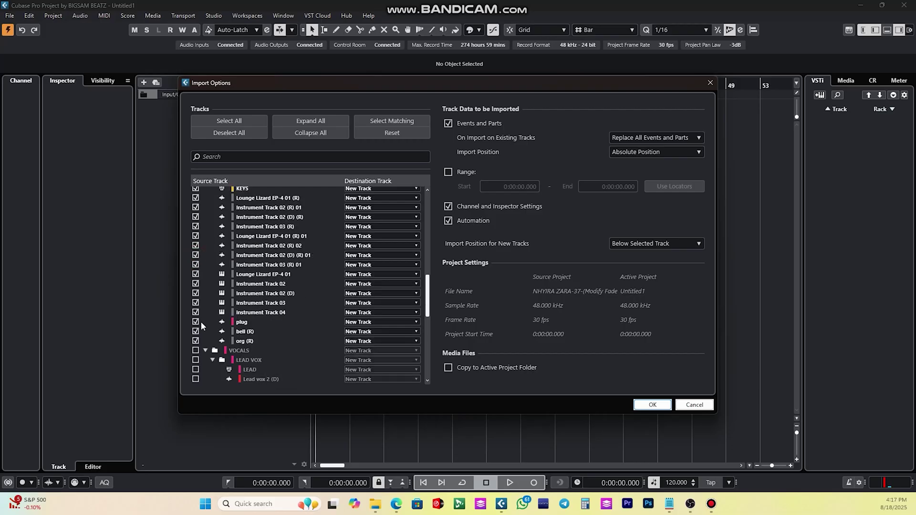
click(196, 232)
Step: Include Input/Output Channels, FX Channels and Group Tracks as well, leave MARKERS out, and import the selected tracks into the active project
scroll(210, 297, down, 3)
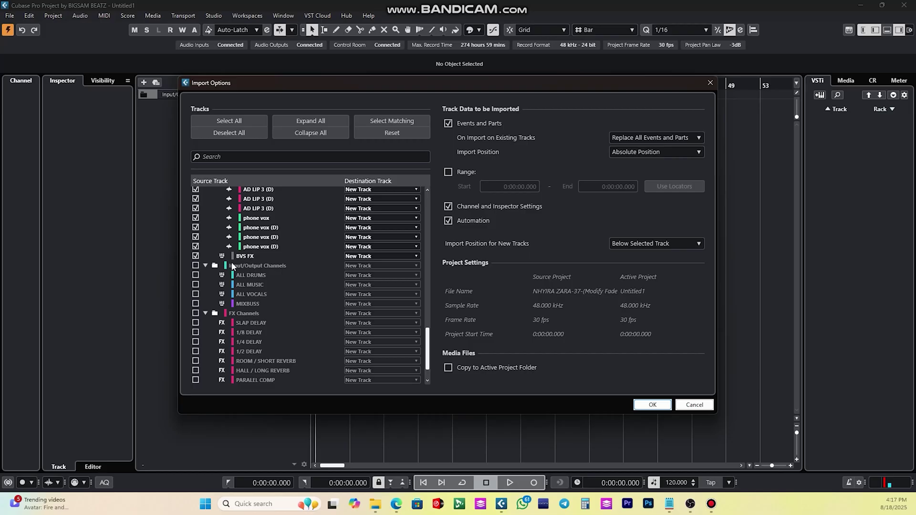
click(195, 266)
scroll(201, 302, down, 1)
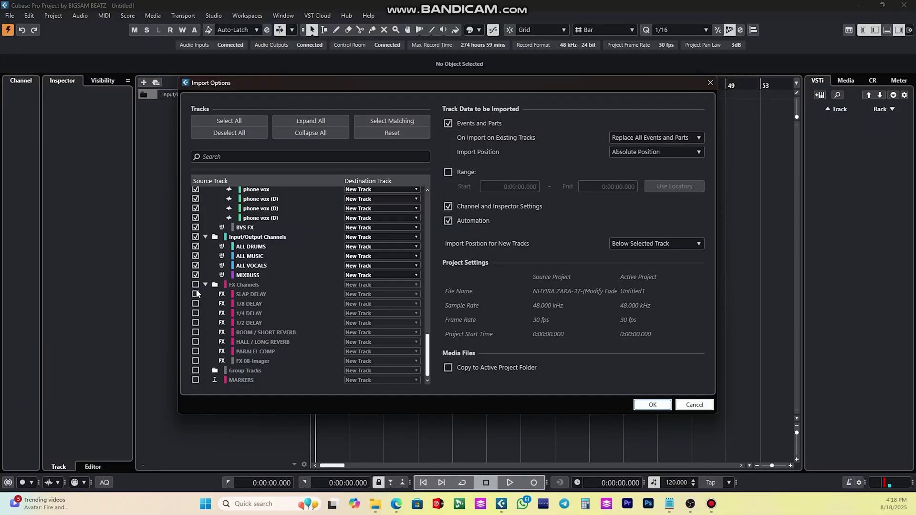
click(195, 285)
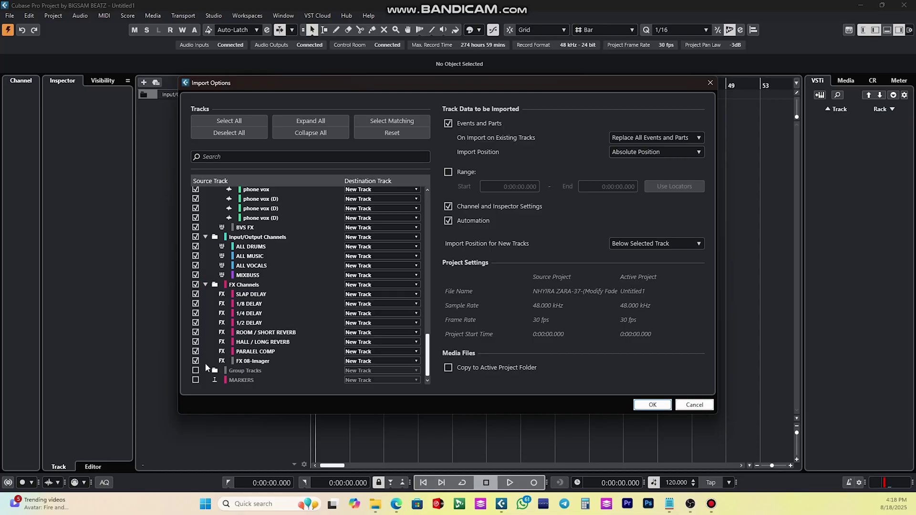
click(195, 372)
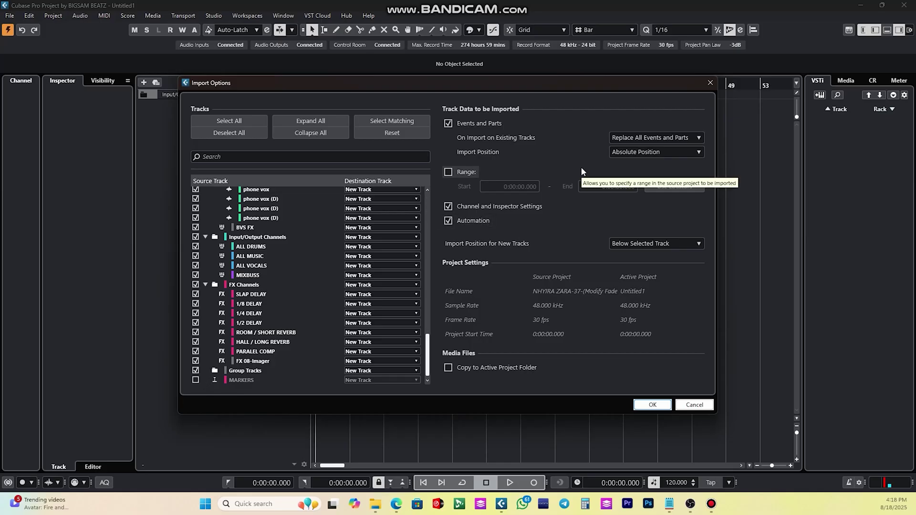
click(649, 405)
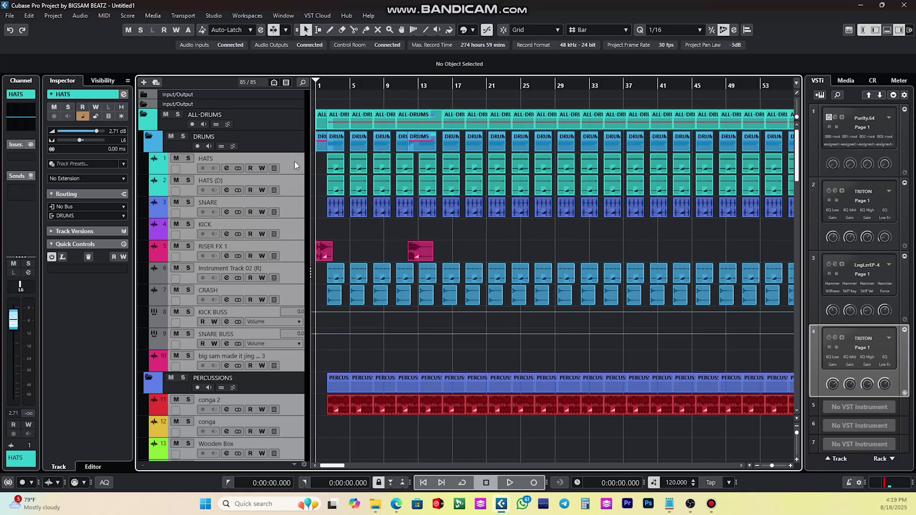
Step: Examine the imported tracks and their events across the arrangement, from the ALL-DRUMS folder down to the vocals
scroll(404, 239, down, 6)
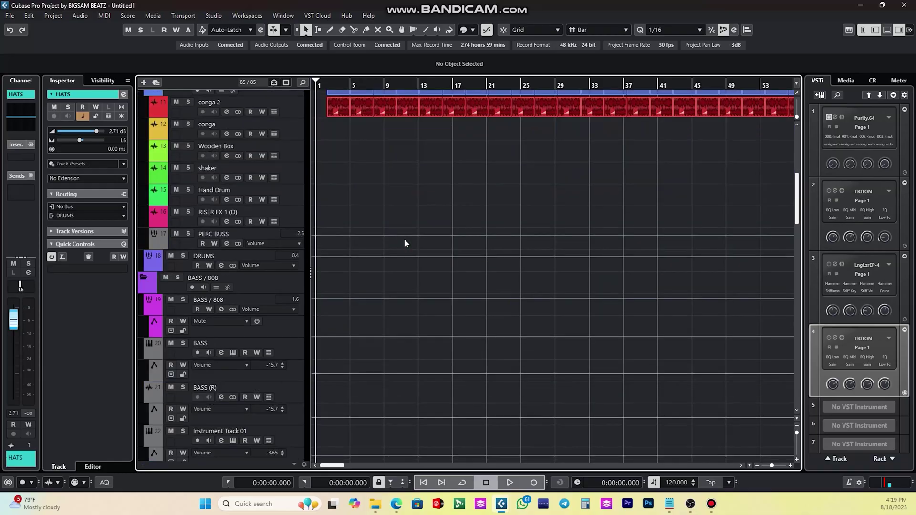
scroll(404, 244, down, 20)
scroll(424, 248, up, 15)
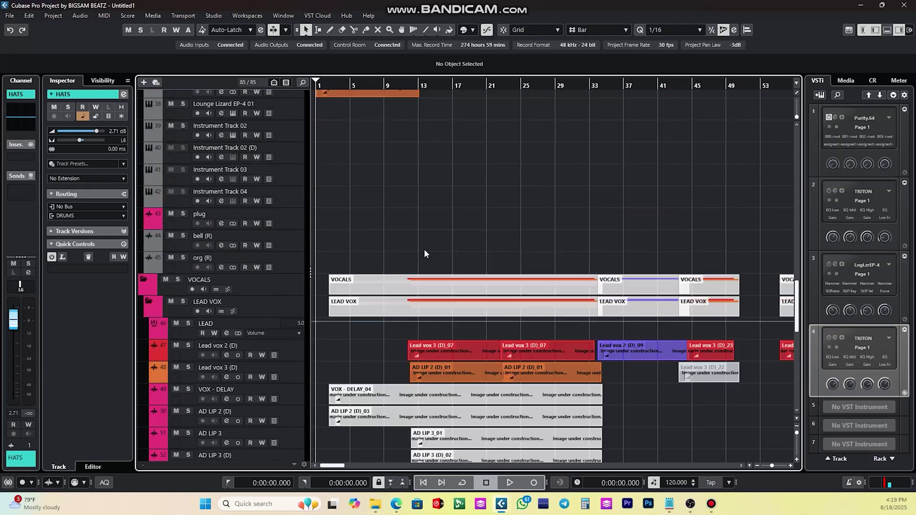
drag(344, 85, 339, 51)
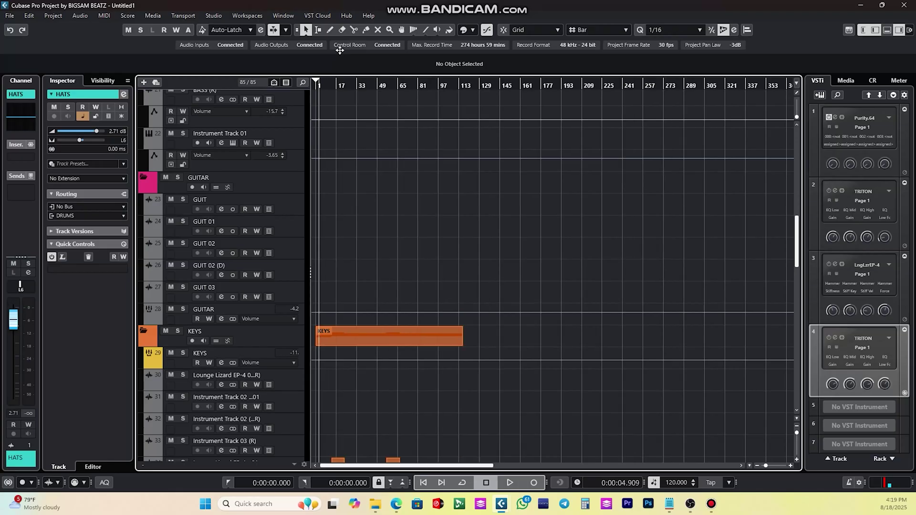
scroll(385, 263, up, 12)
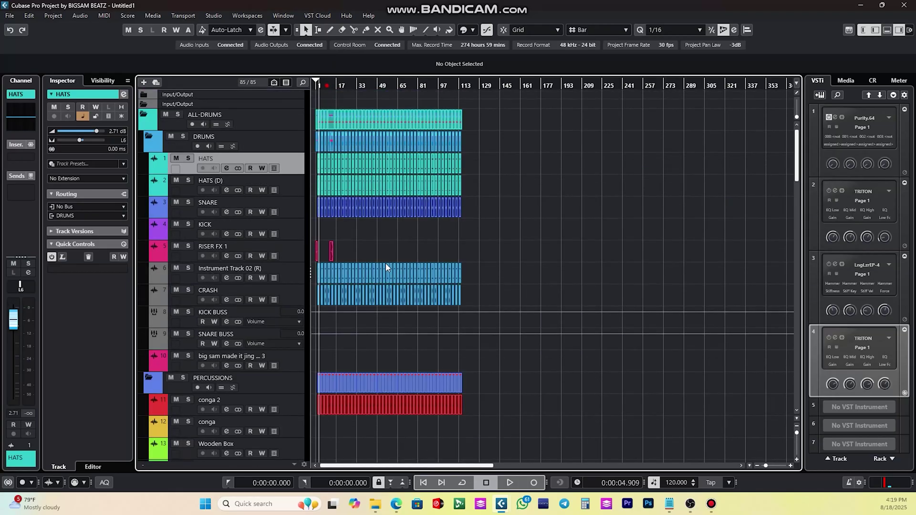
key(h)
key(h)
key(h)
key(h)
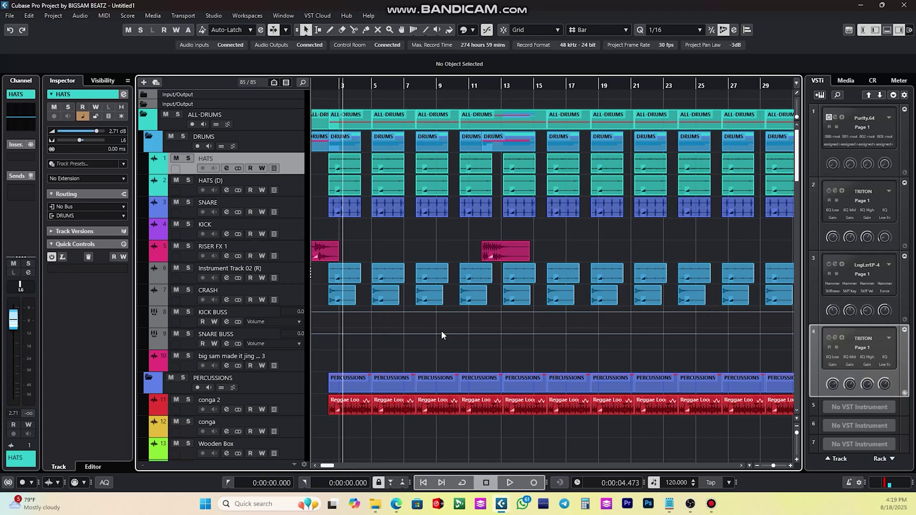
scroll(442, 331, down, 5)
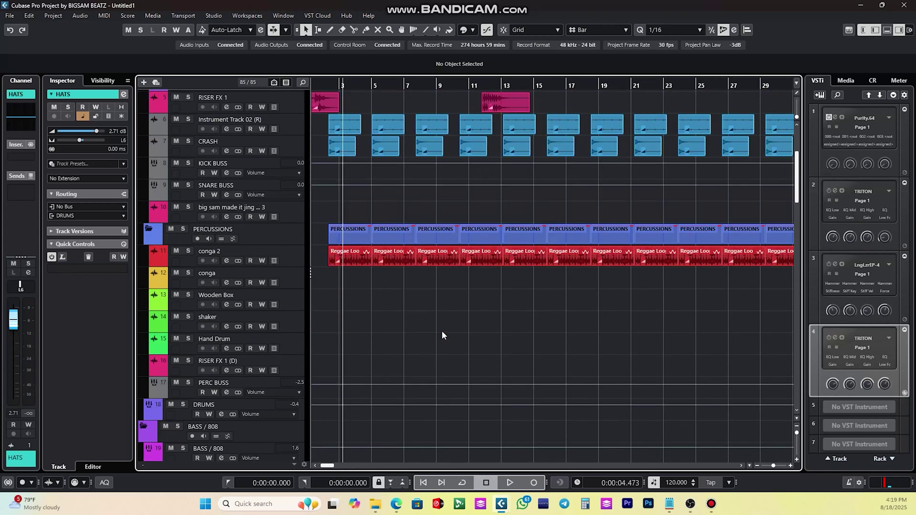
scroll(442, 330, down, 5)
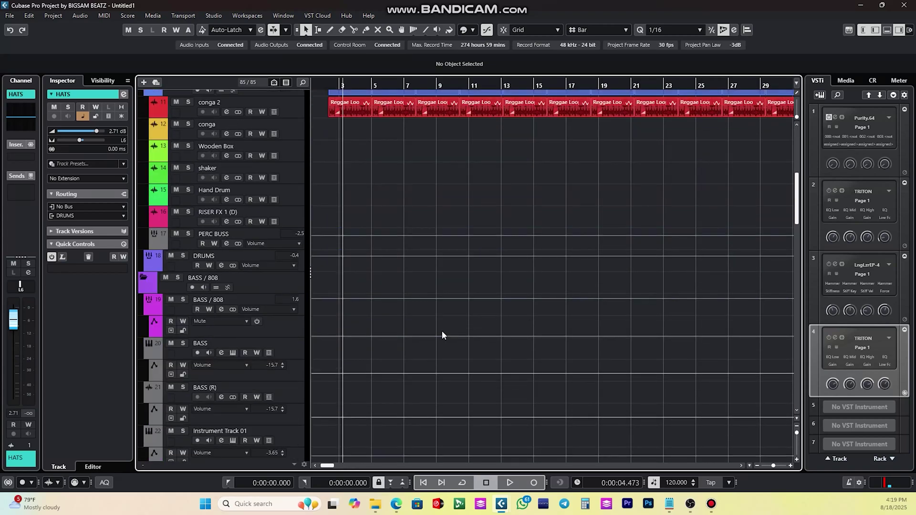